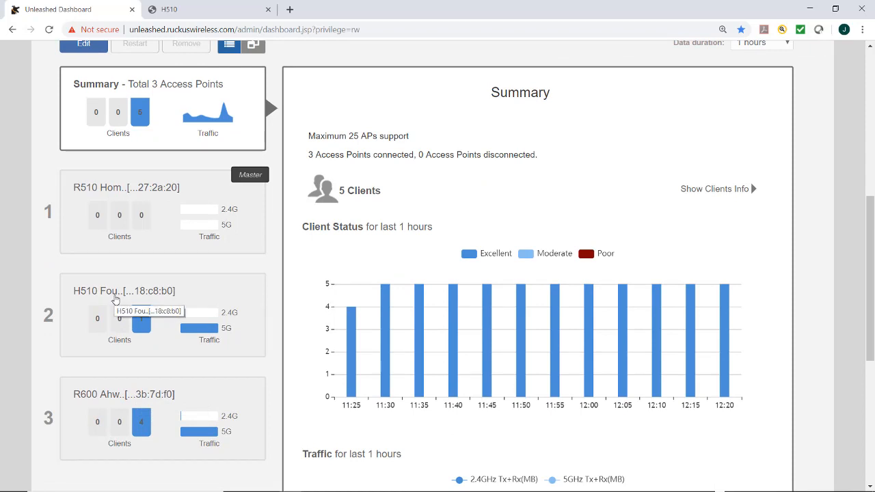
Edit the H510 Foundry Guest AP and review its Radio 2.4G, Radio 5G, Network and Other settings
click(115, 300)
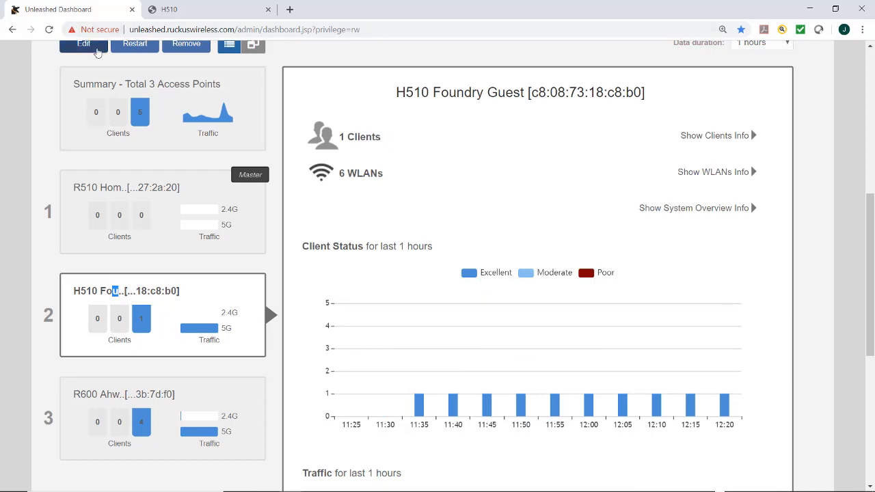
click(84, 44)
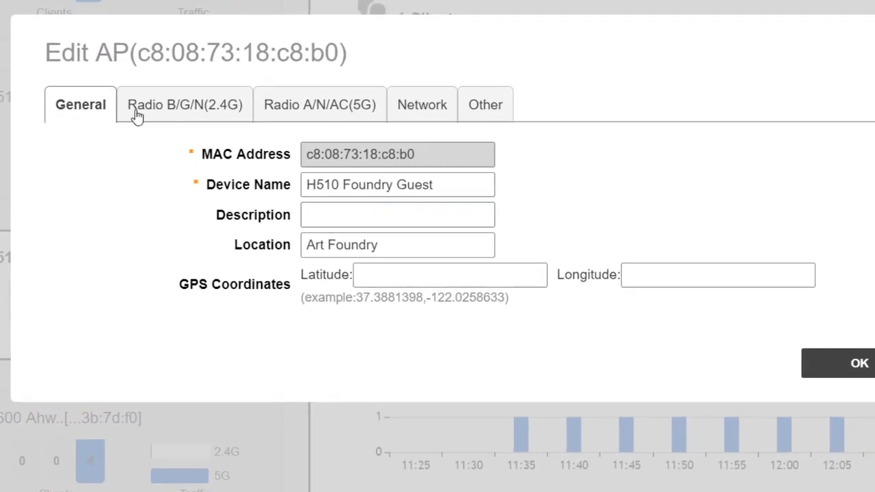
click(166, 115)
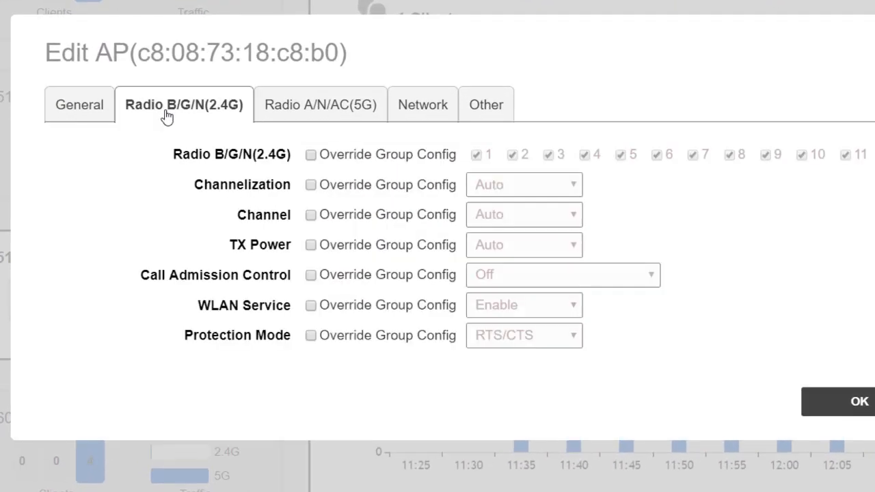
click(295, 111)
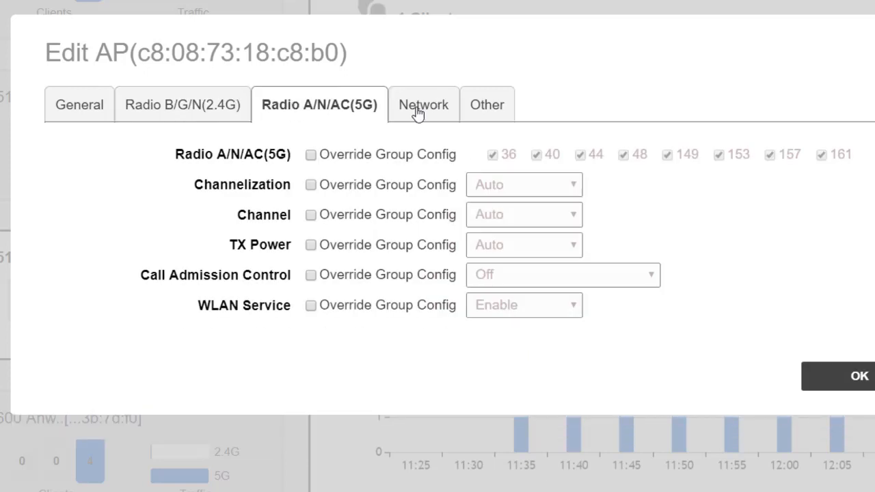
click(419, 111)
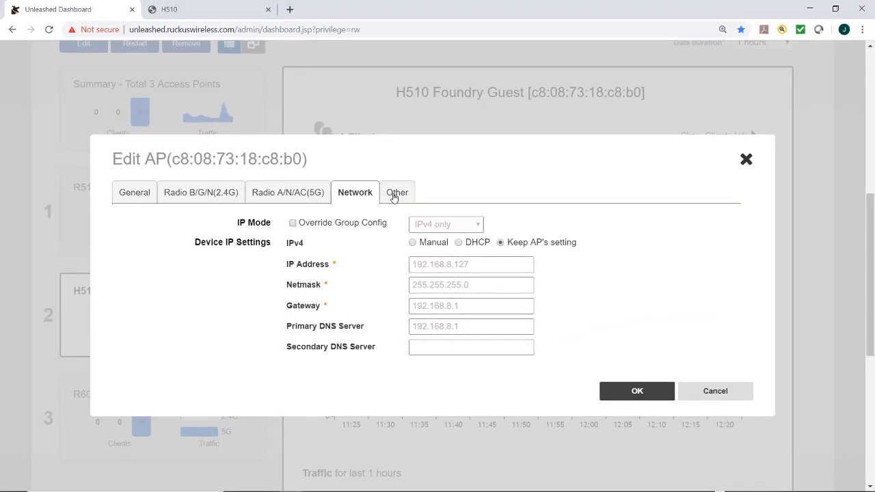
click(394, 196)
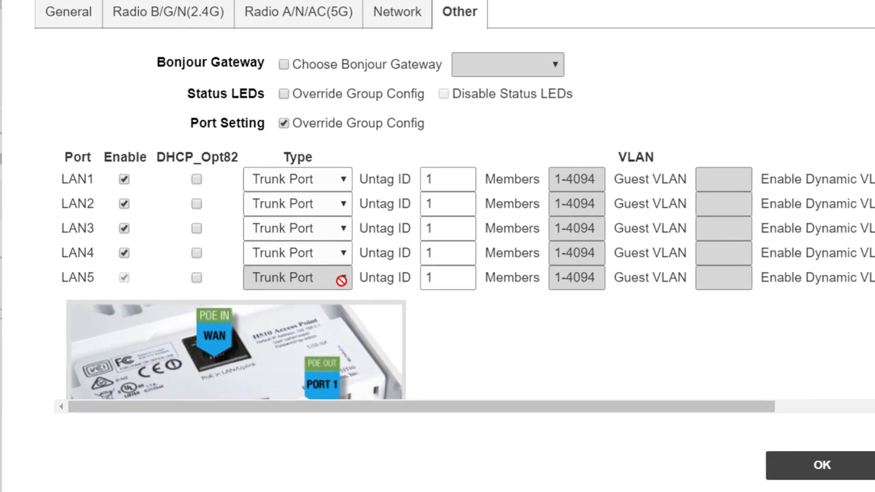
click(335, 187)
click(334, 185)
click(342, 182)
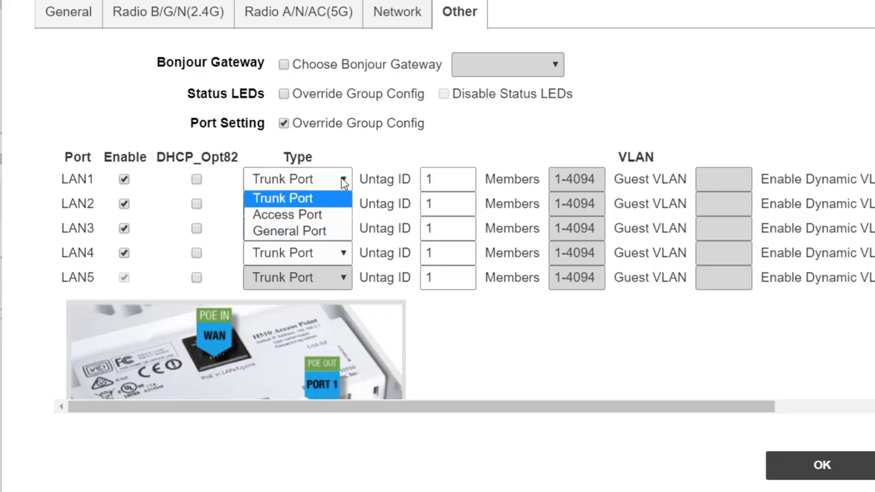
click(342, 198)
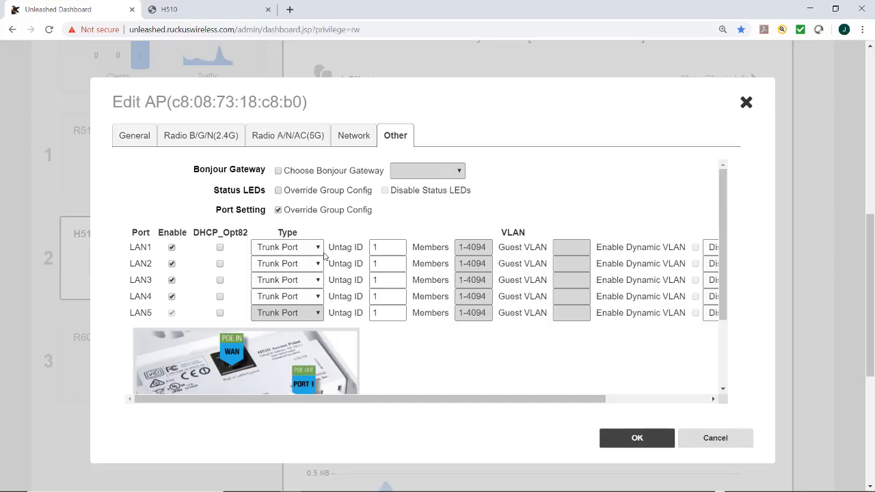
click(318, 248)
text(0)
key(BackSpace)
Open and dismiss LAN4's port type choices without changing them
click(317, 299)
click(318, 299)
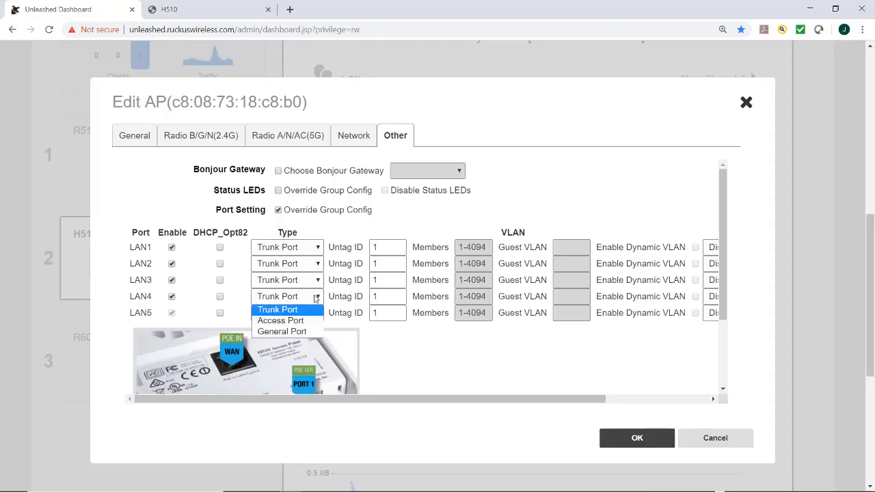
Make LAN4 an access port and set LAN3 to a general port with untagged ID 20
click(301, 320)
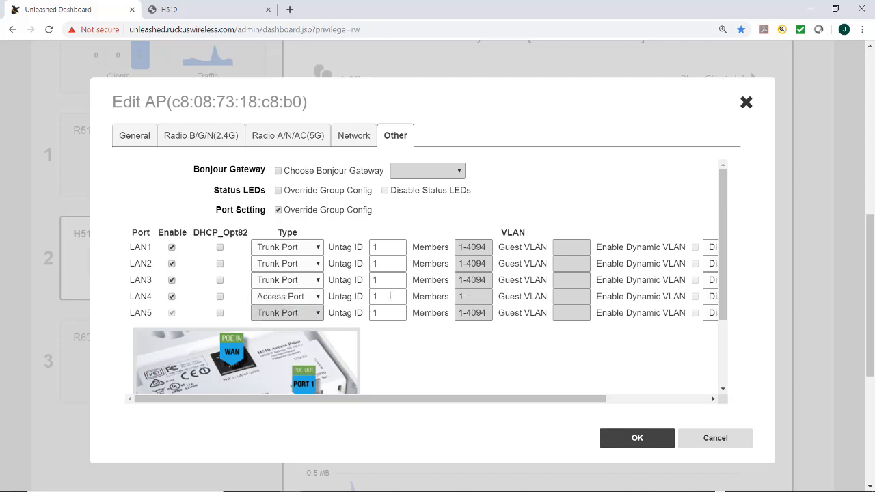
text(0)
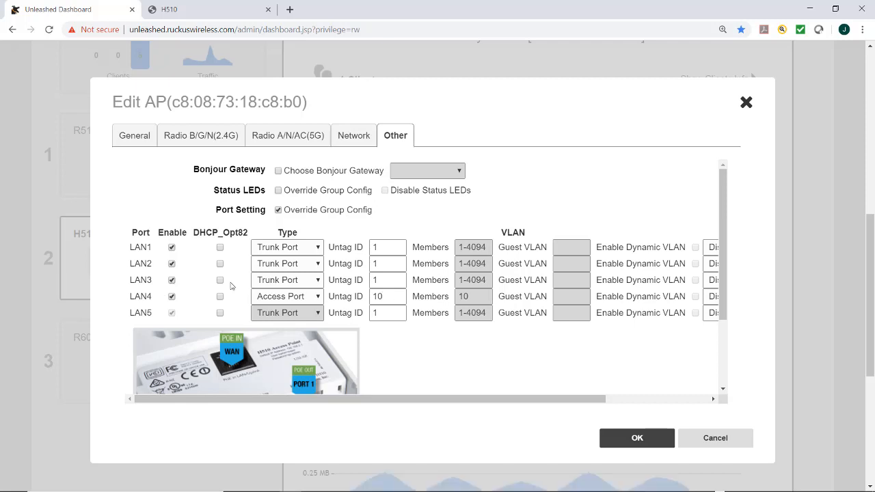
click(316, 280)
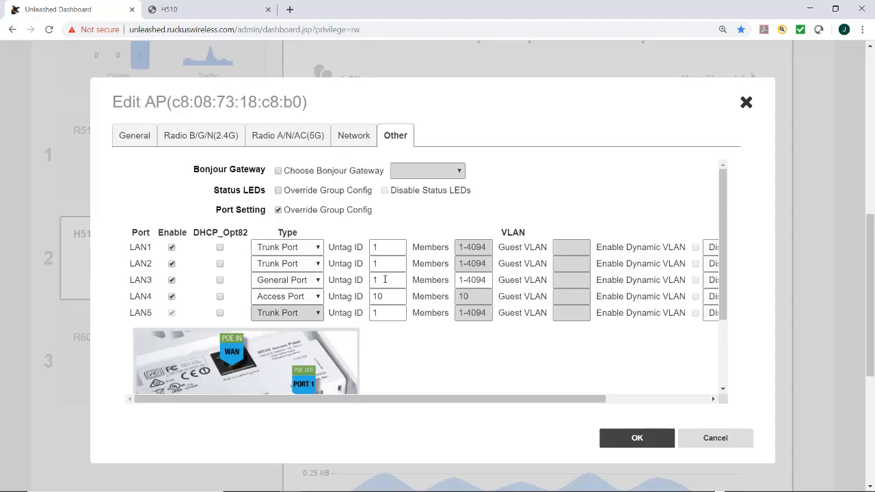
key(BackSpace)
text(20)
scroll(241, 229, down, 3)
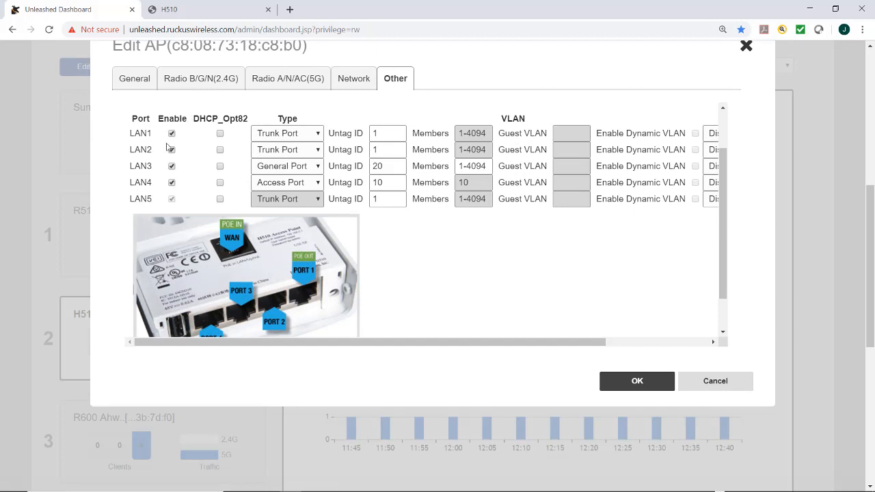
Make LAN2 a general port with untagged ID 30 and member VLANs 1,200,300
click(315, 152)
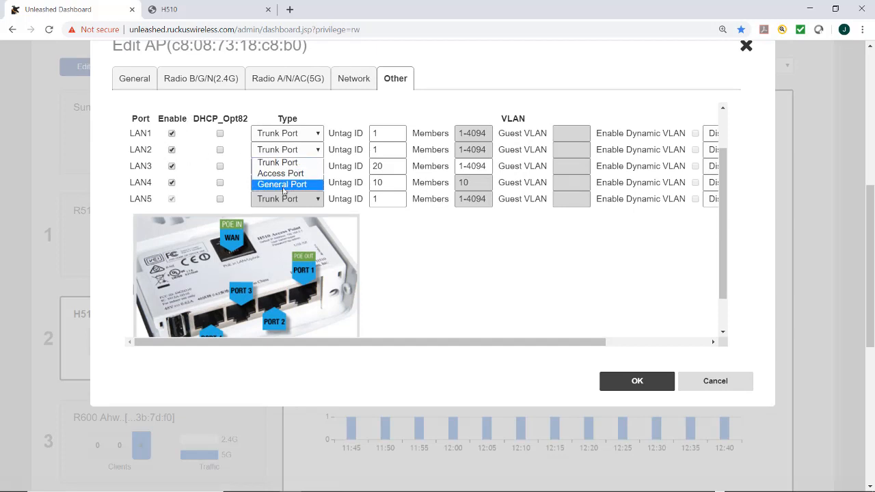
click(290, 185)
click(383, 151)
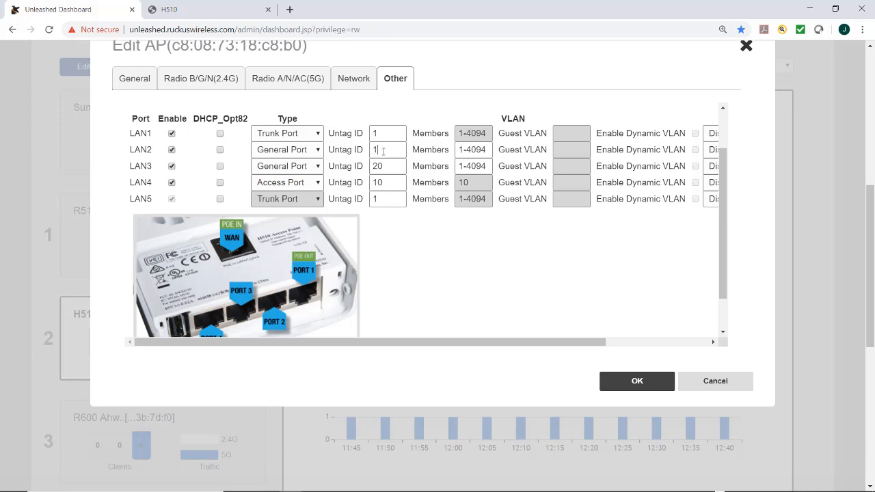
text(30)
key(Tab)
text(1,200,)
text(300)
click(499, 237)
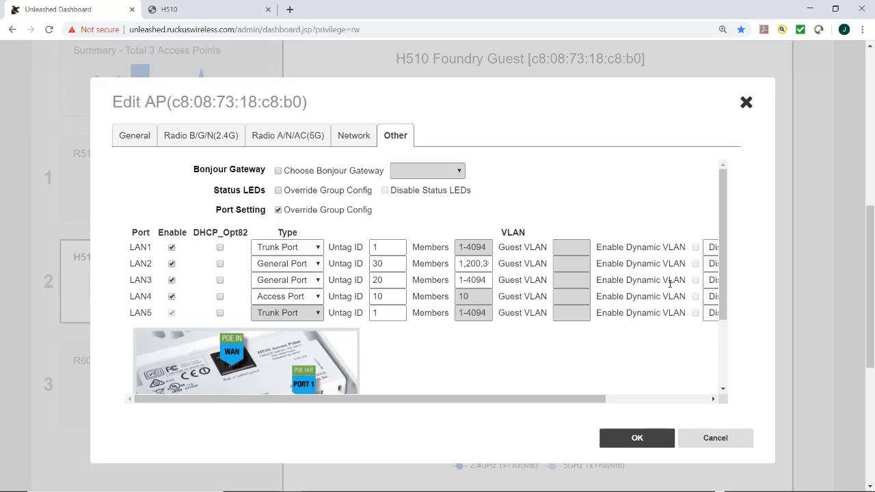
Set LAN1's port type to Access Port
click(317, 248)
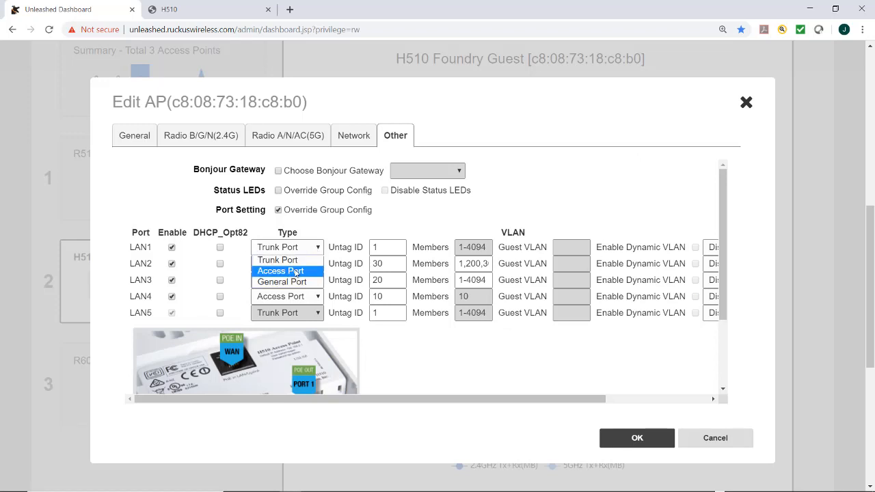
click(295, 271)
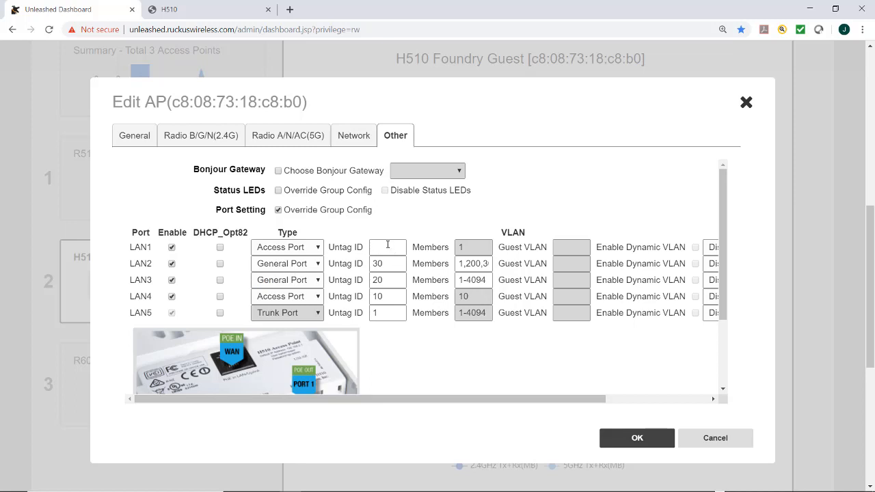
text(50)
drag(540, 402, 711, 398)
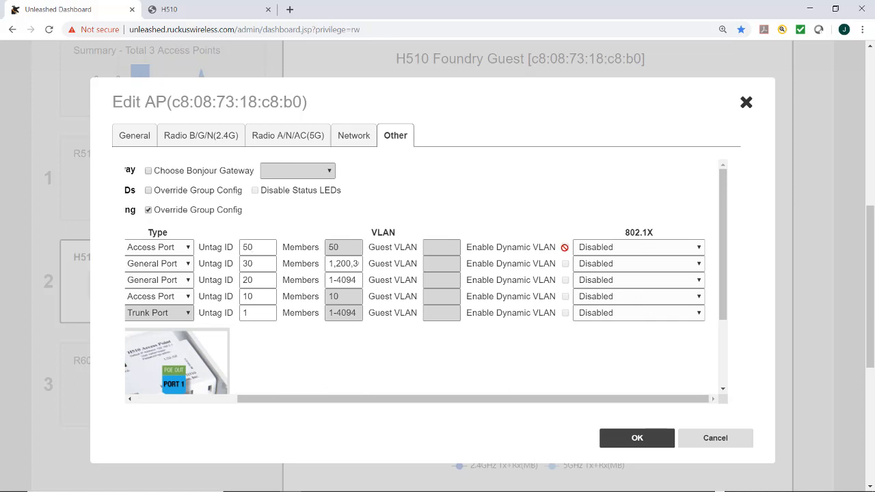
Set LAN1 to Authenticator (MAC-Based) with dynamic VLAN, using Ahwahnee Radius as authentication server
click(699, 247)
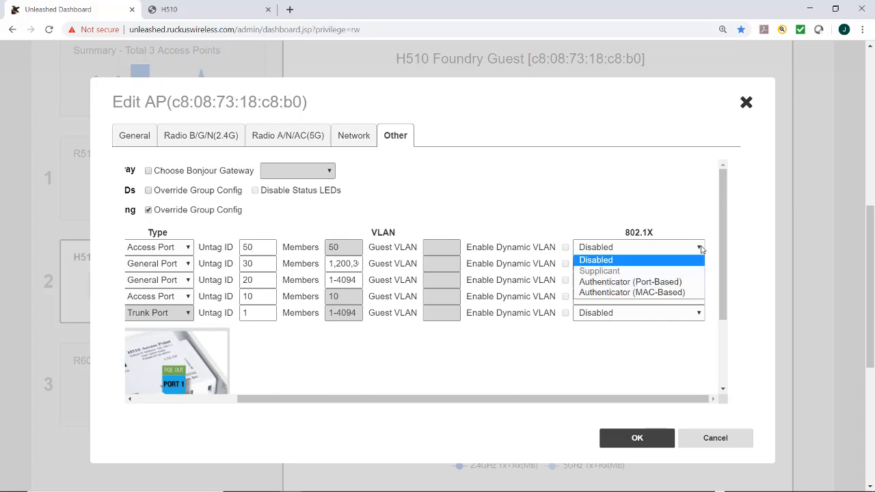
click(669, 294)
click(601, 249)
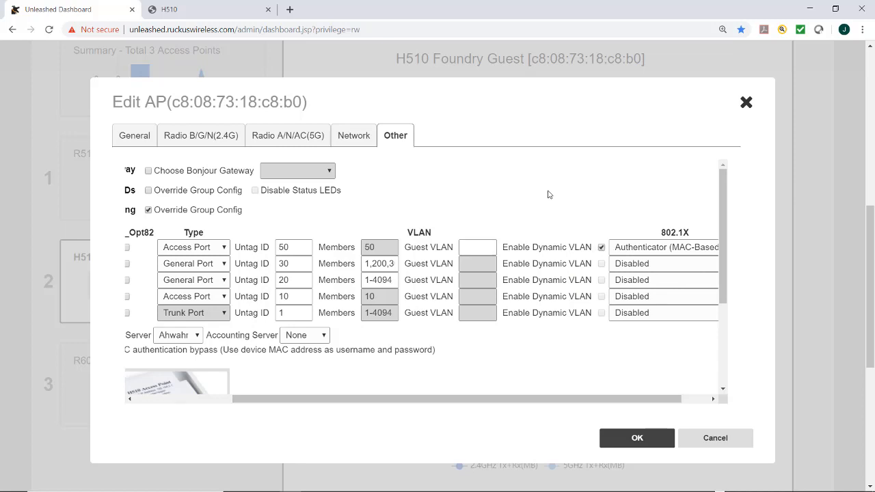
drag(569, 399, 208, 389)
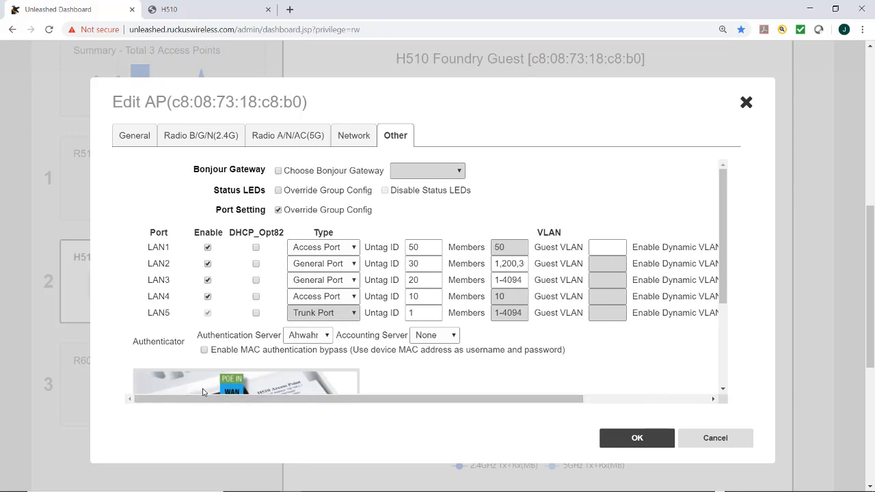
click(326, 338)
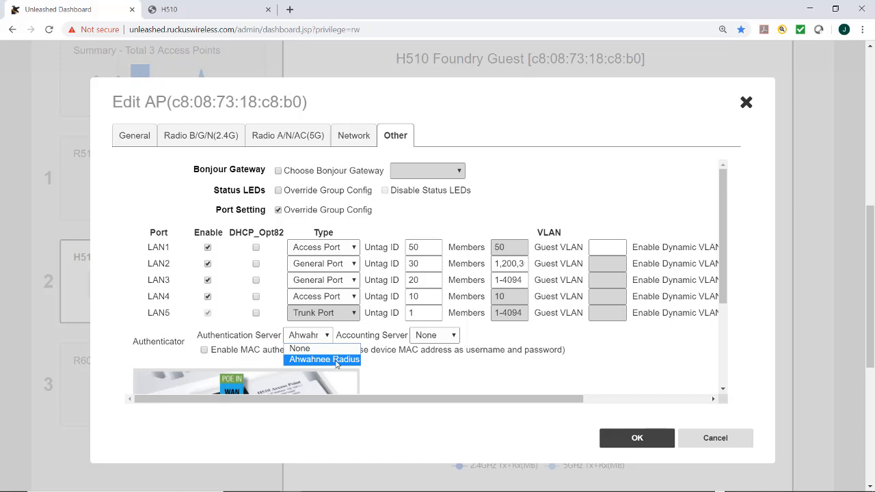
click(425, 370)
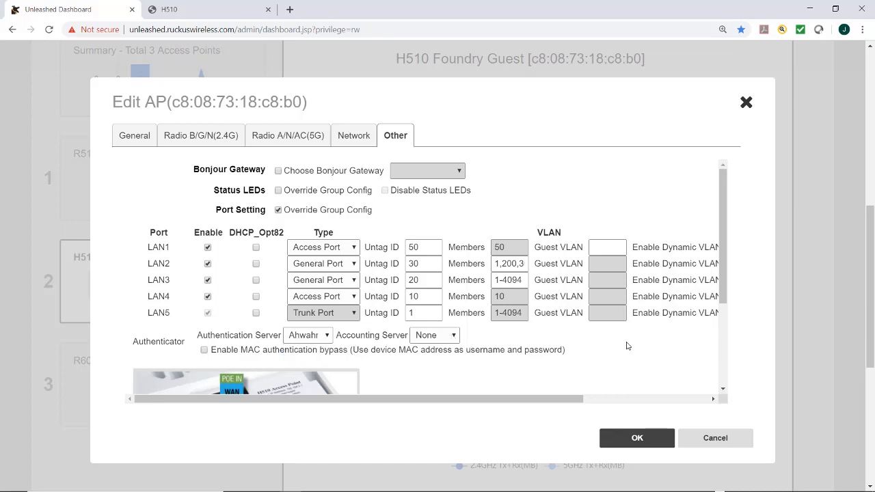
scroll(628, 346, down, 2)
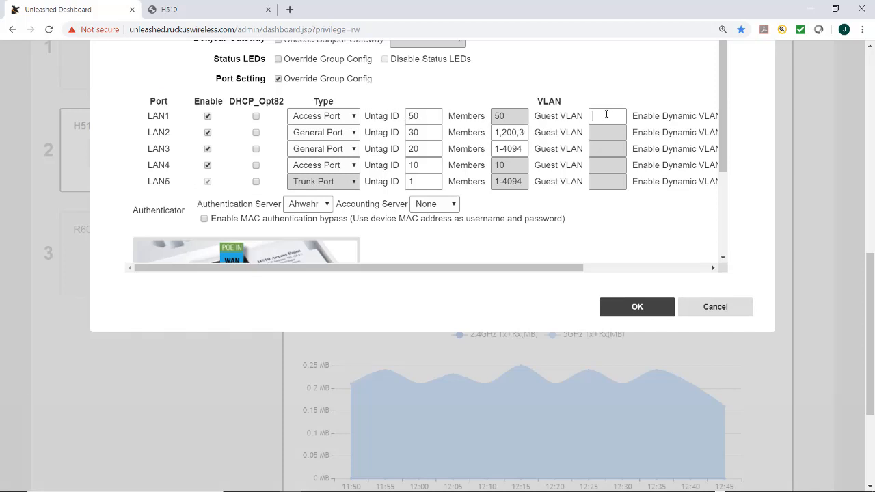
text(50)
drag(550, 268, 634, 264)
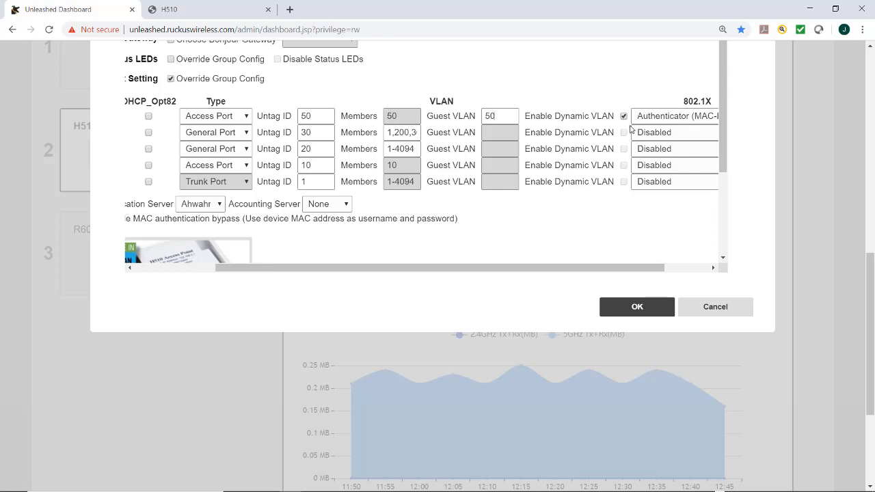
drag(619, 268, 696, 292)
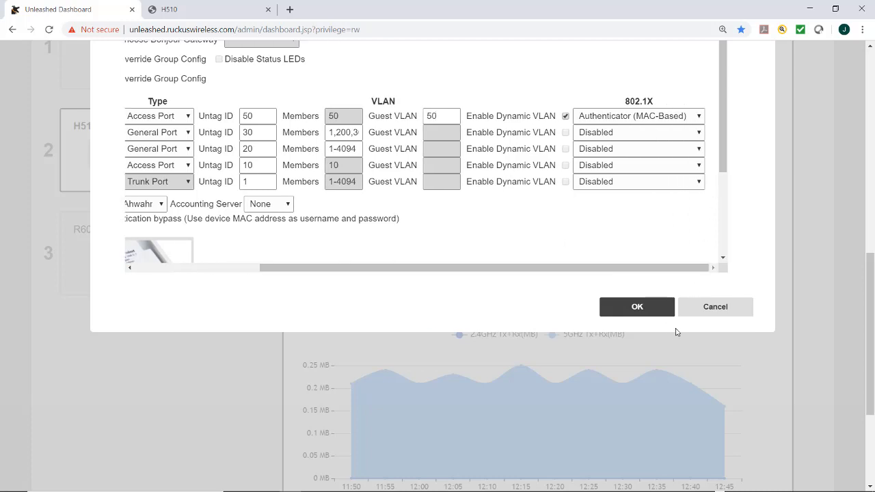
Save the H510 port settings and select the Ahwahnee Radius entry in AAA Servers
click(630, 309)
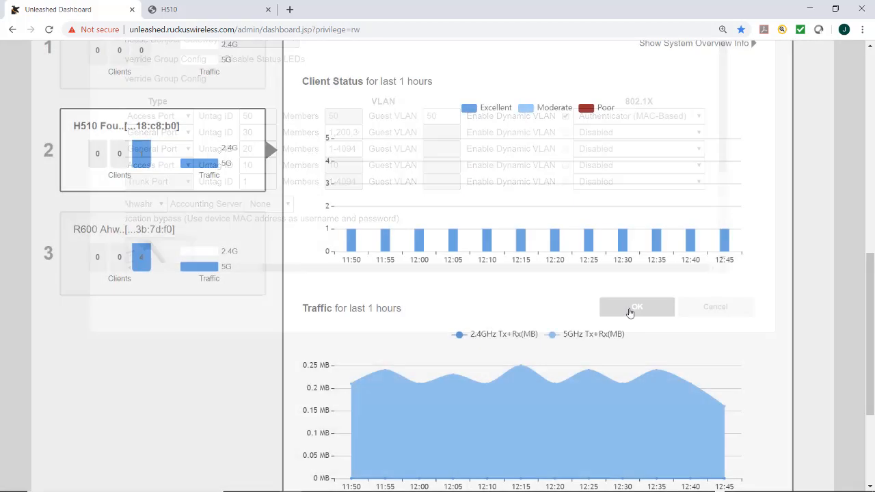
scroll(505, 282, up, 3)
scroll(504, 282, up, 1)
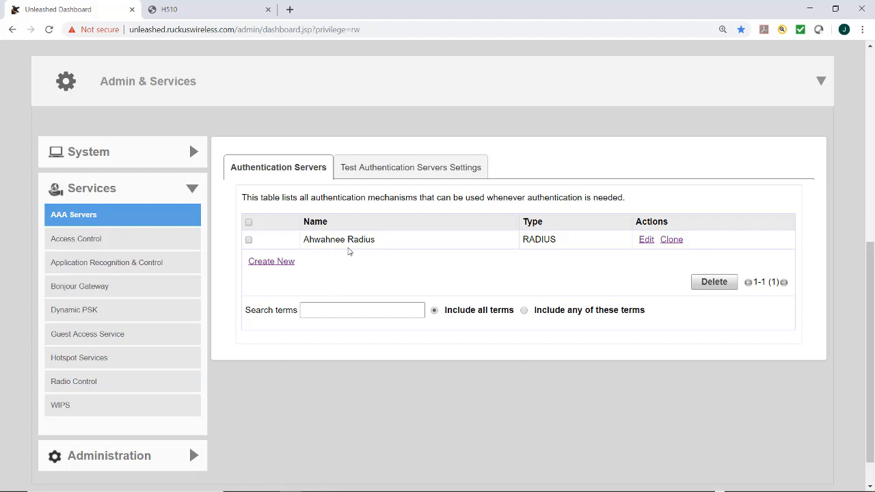
click(249, 241)
Open the Ahwahnee Radius server (192.168.8.200, port 1812) for editing and review it
click(646, 241)
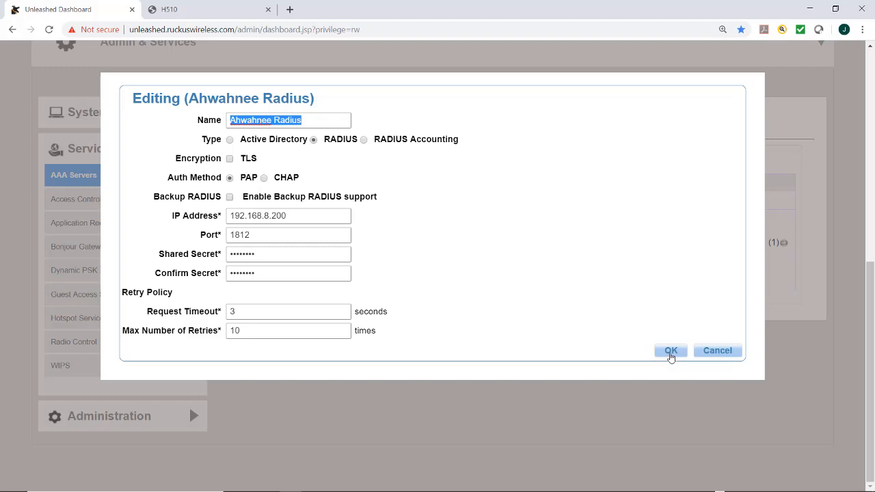
click(670, 356)
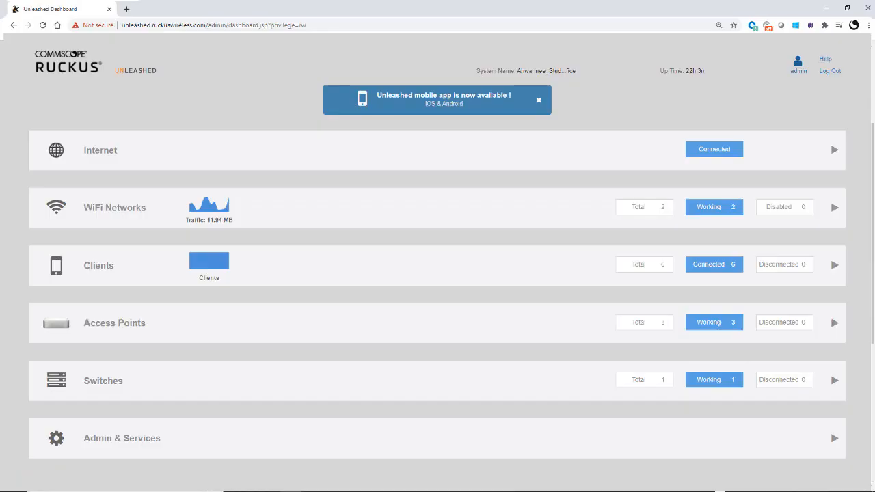